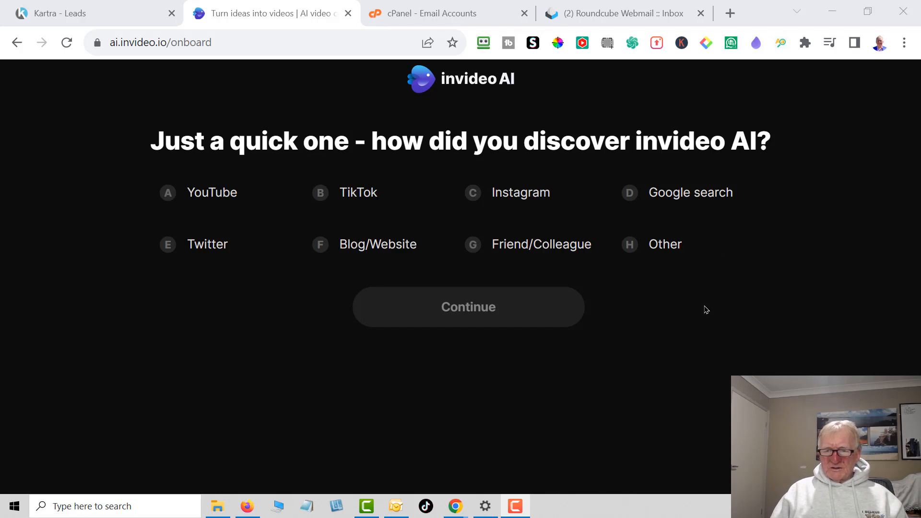
- Complete the onboarding with YouTube as discovery source and Content Creation as reason, accepting the prefilled display and workspace names
click(221, 193)
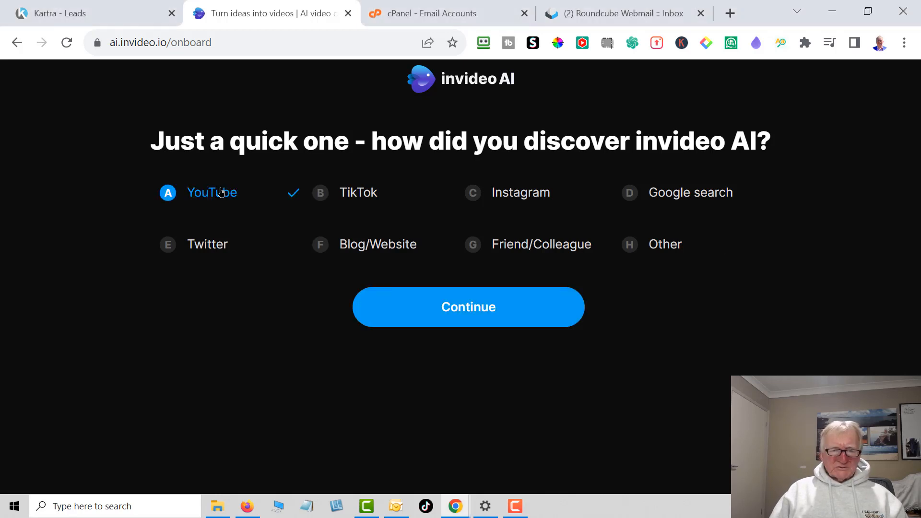
click(466, 310)
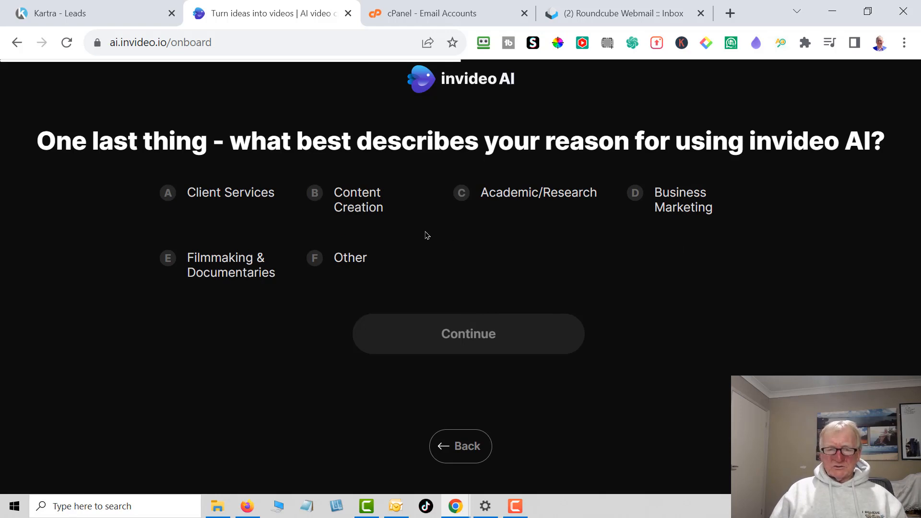
click(374, 212)
click(450, 331)
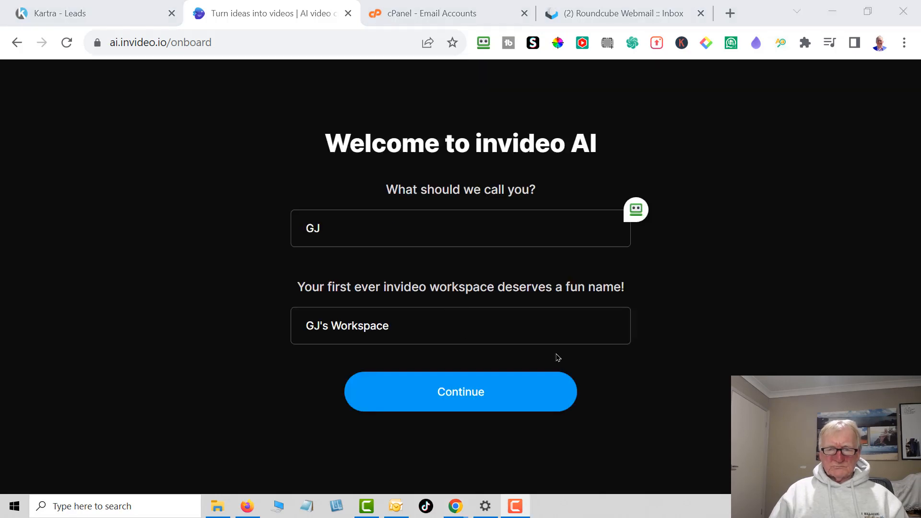
click(461, 398)
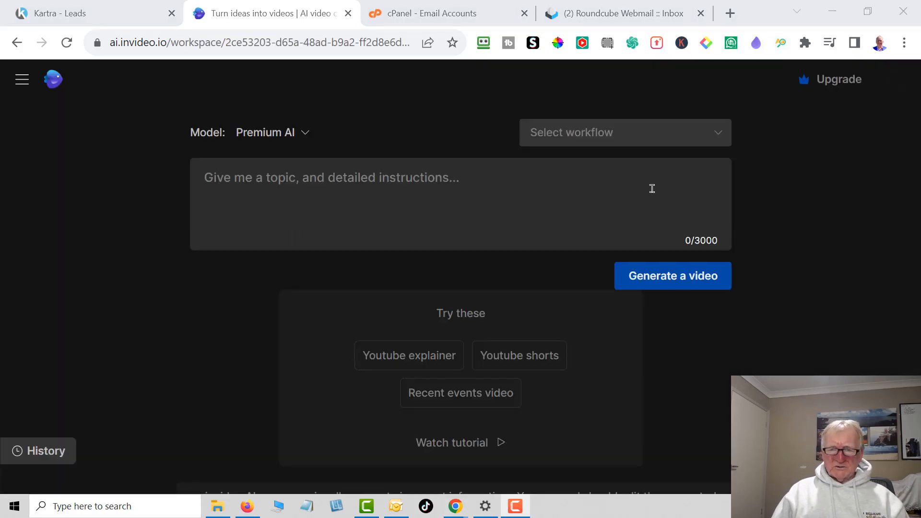
- Start a Youtube shorts workflow with a prompt comparing roadmap to riches with legendary marketer's $7.00 15 day challenge, asking viewers to click the description link
click(612, 135)
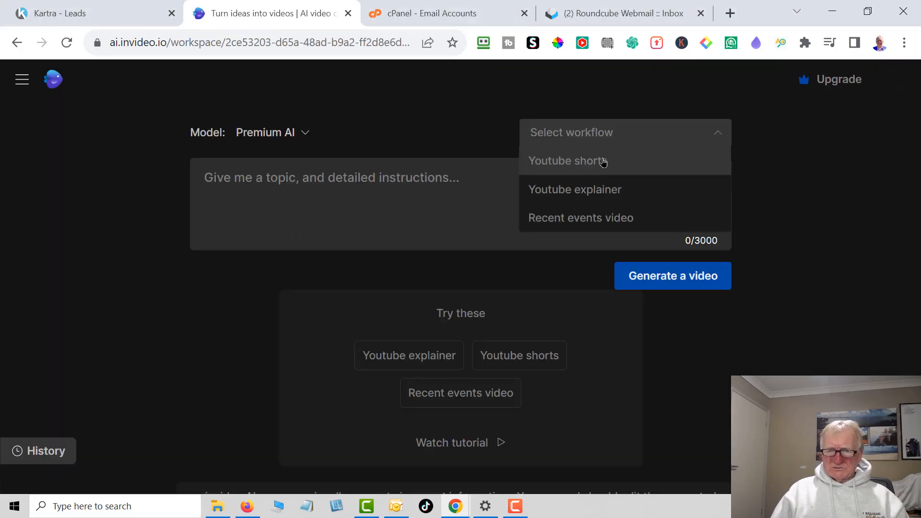
click(604, 163)
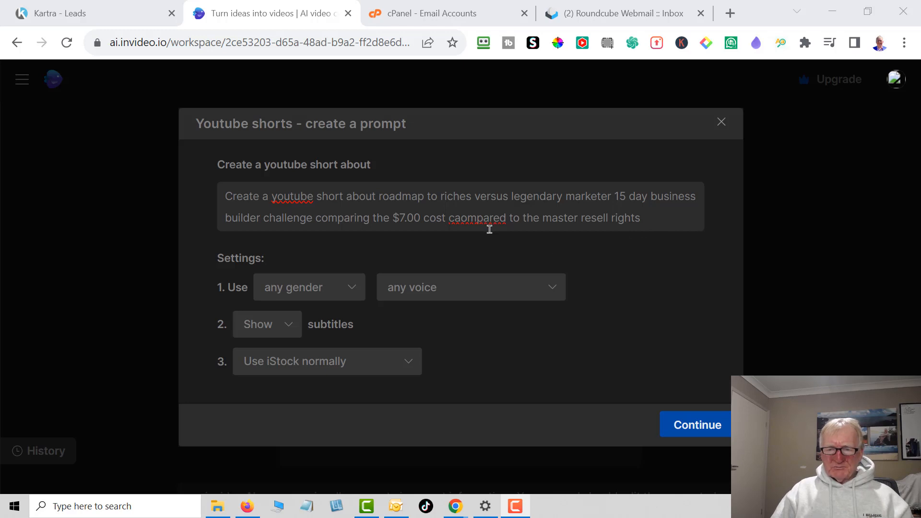
click(463, 219)
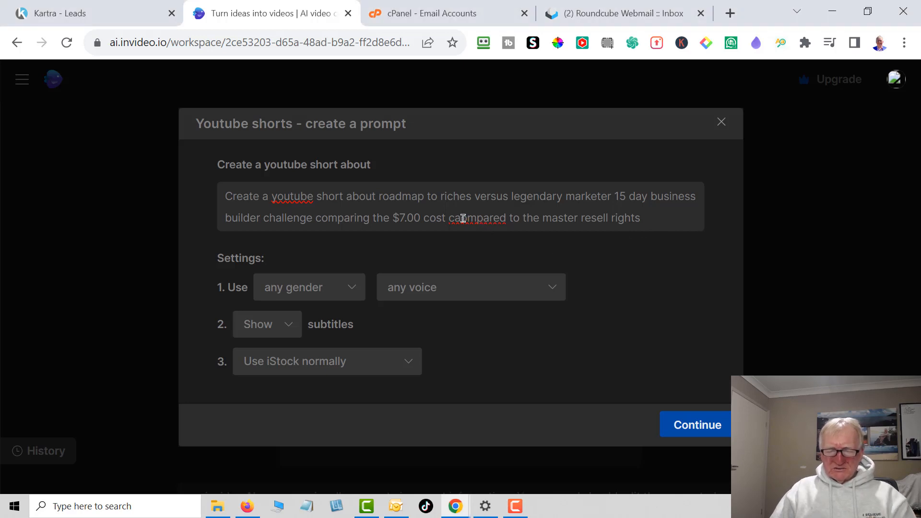
key(BackSpace)
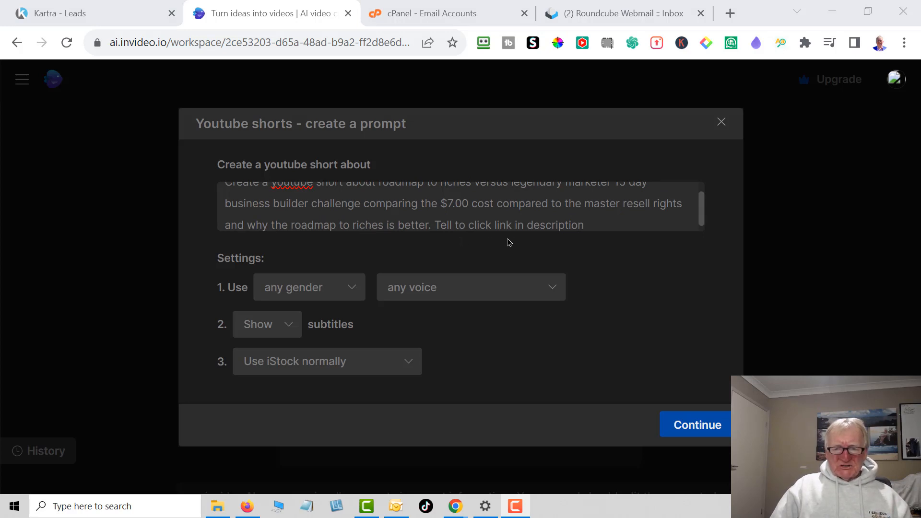
- Set the narration to a male, clear American voice and submit the short's prompt settings
click(295, 329)
click(294, 329)
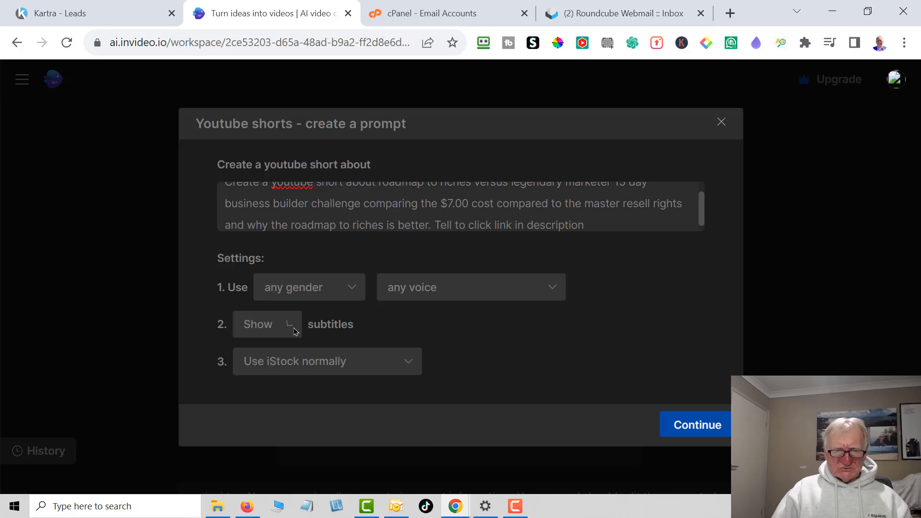
click(562, 300)
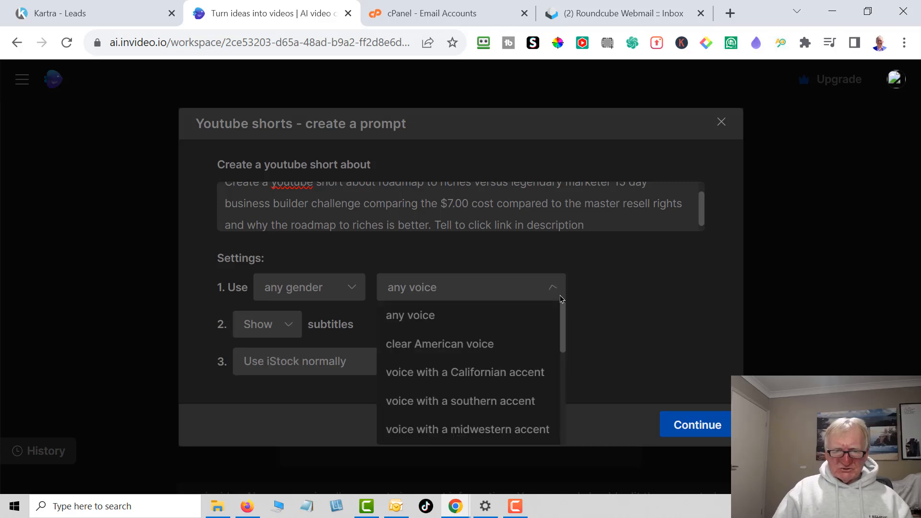
click(352, 289)
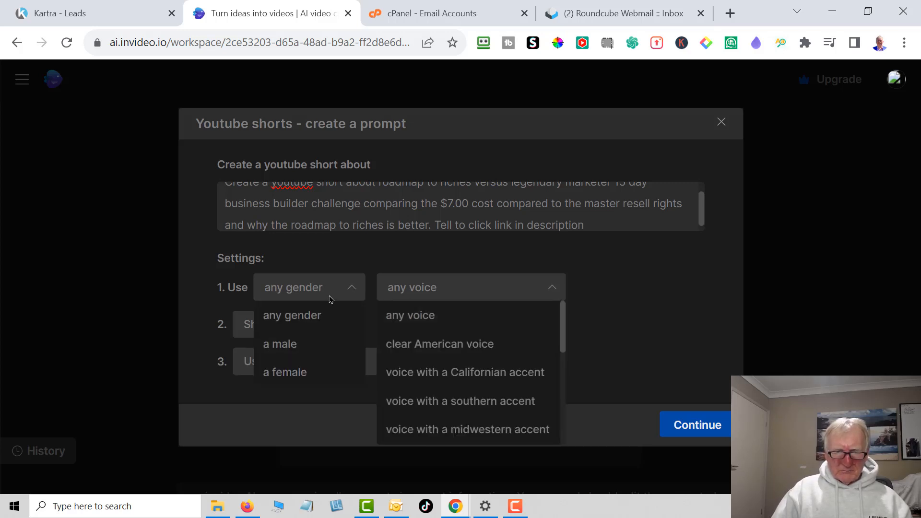
click(294, 345)
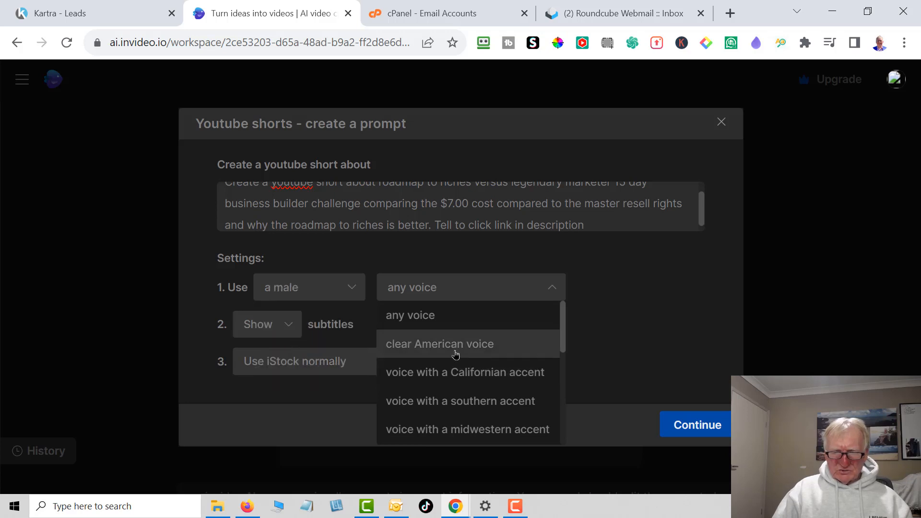
click(469, 345)
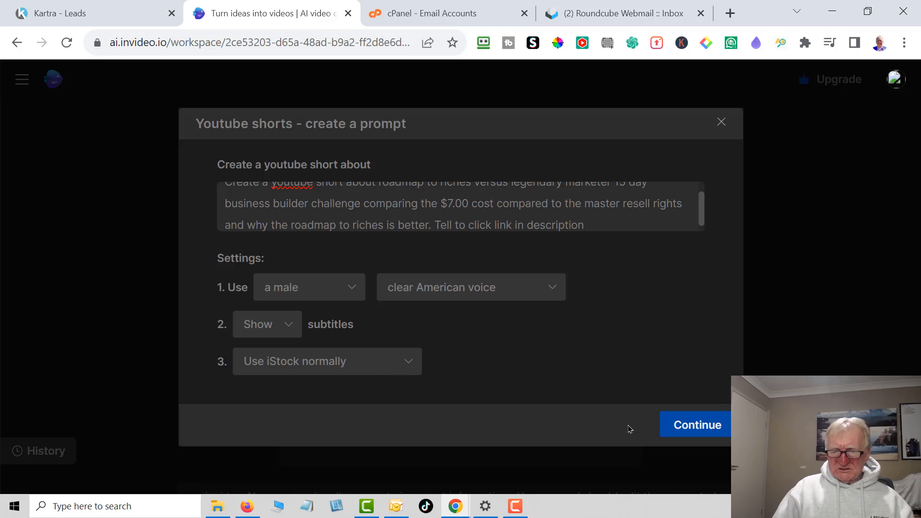
click(700, 426)
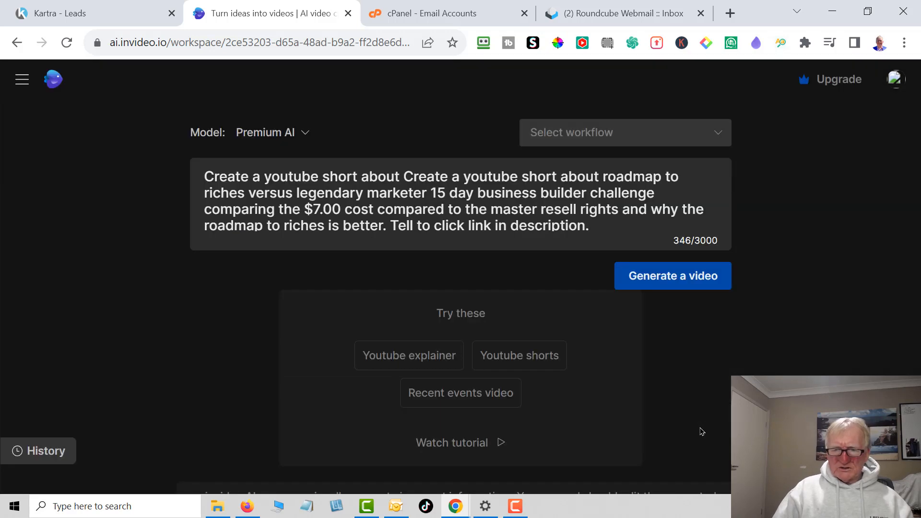
- Generate the video for Entrepreneurs with a Minimalist Modern look on the Youtube Shorts platform
click(514, 363)
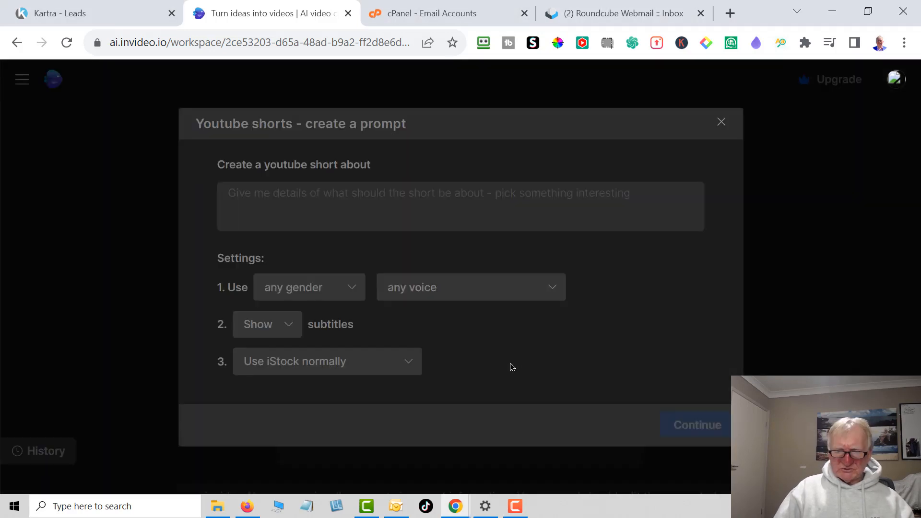
click(700, 425)
click(680, 276)
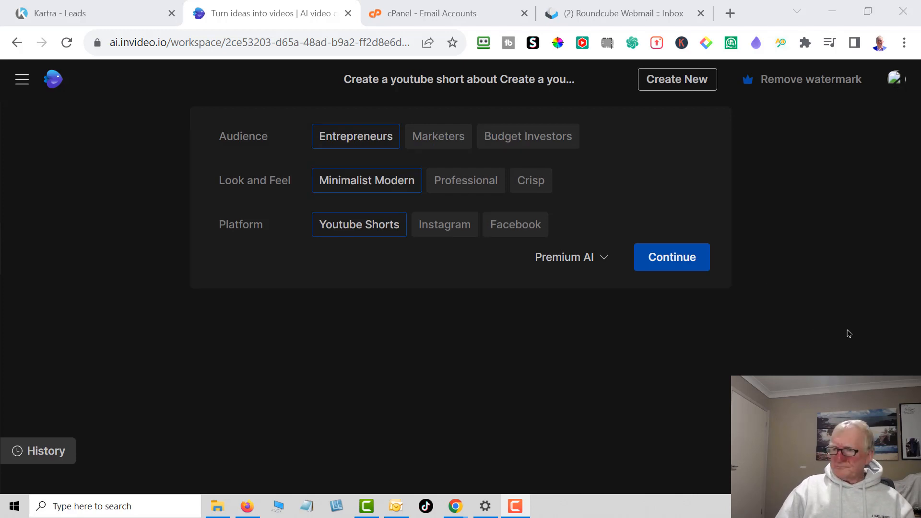
click(674, 264)
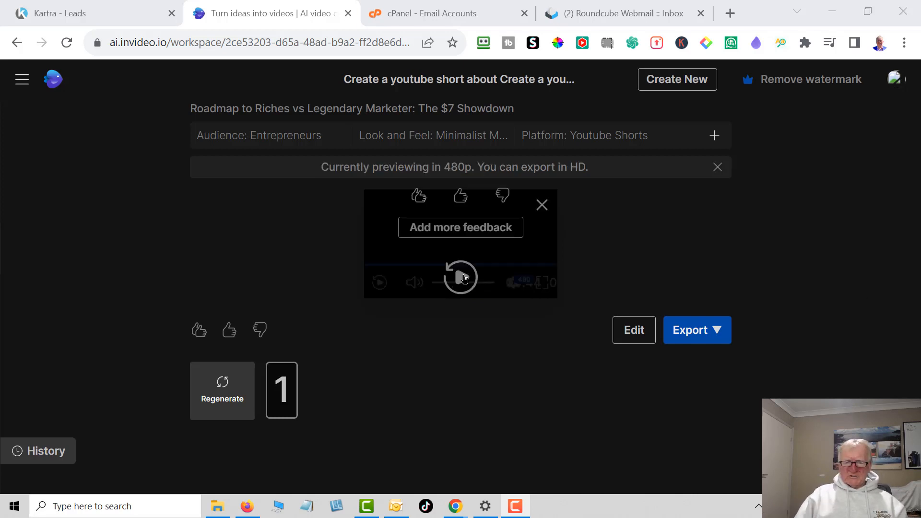
- Preview the generated short, revise its script to compare the four hundred and ninety seven dollar roadmap with the seven dollar challenge, and apply the changes
click(461, 277)
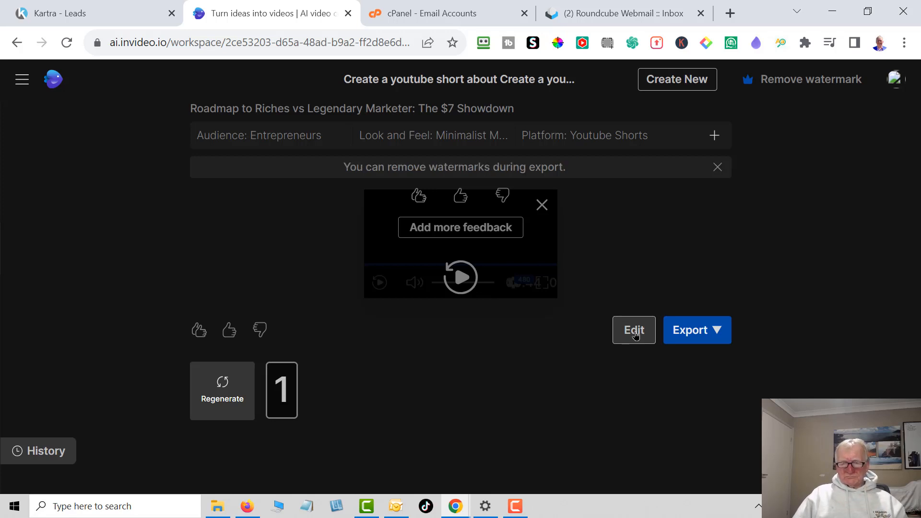
click(634, 331)
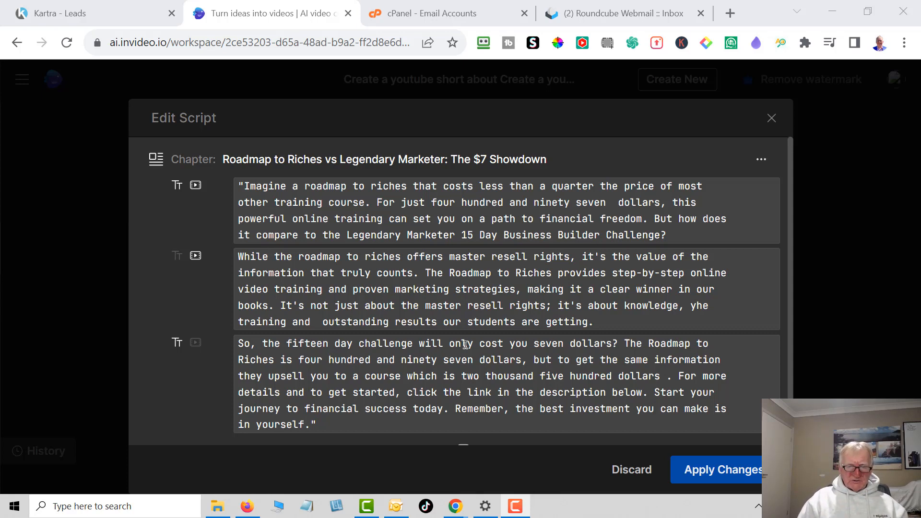
click(731, 475)
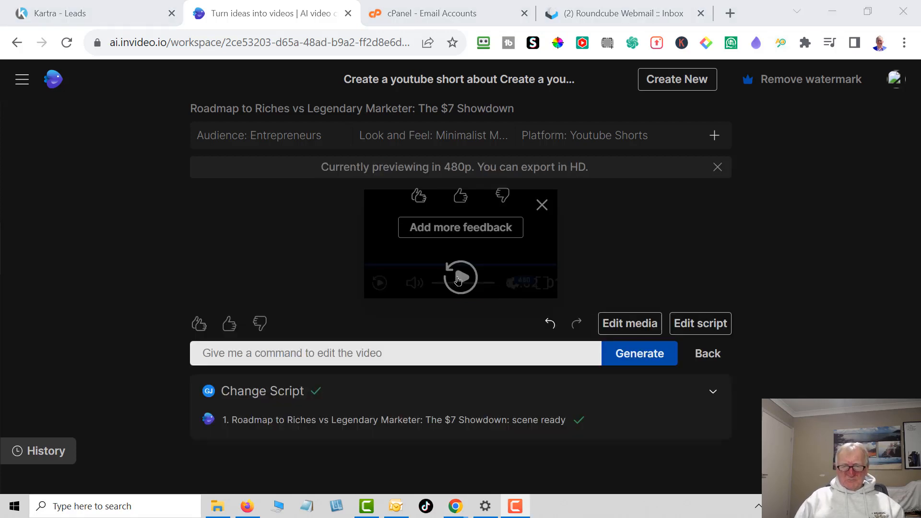
- Play the video with the revised script through to review its narration and footage
click(458, 281)
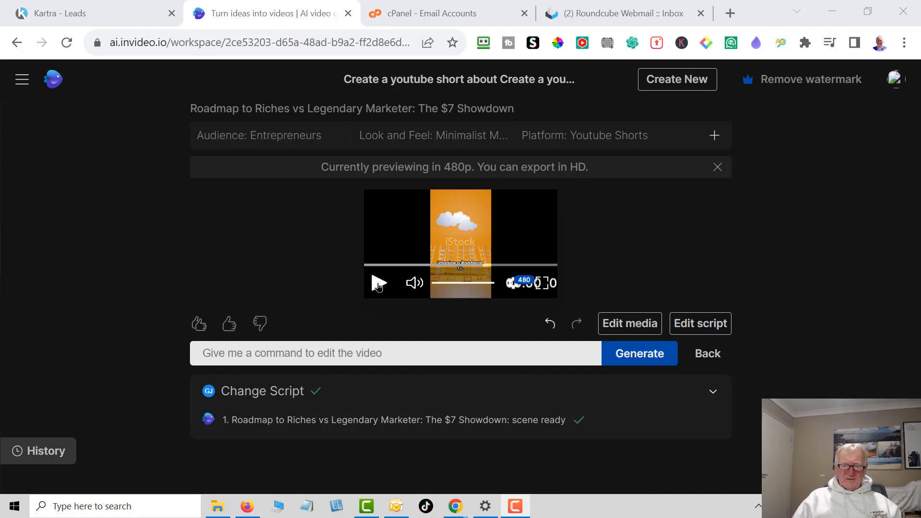
click(378, 284)
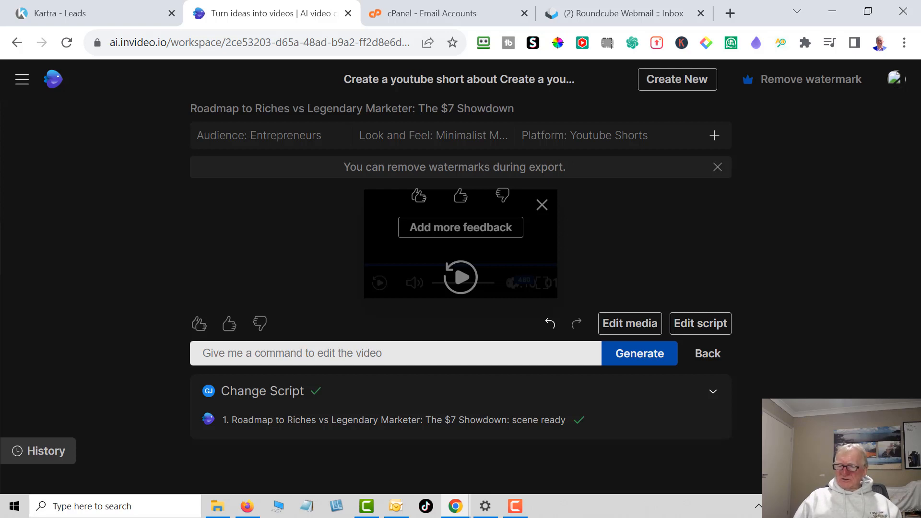
- Search stock media for "master resell rights" to replace media 11 in scene 1
click(623, 323)
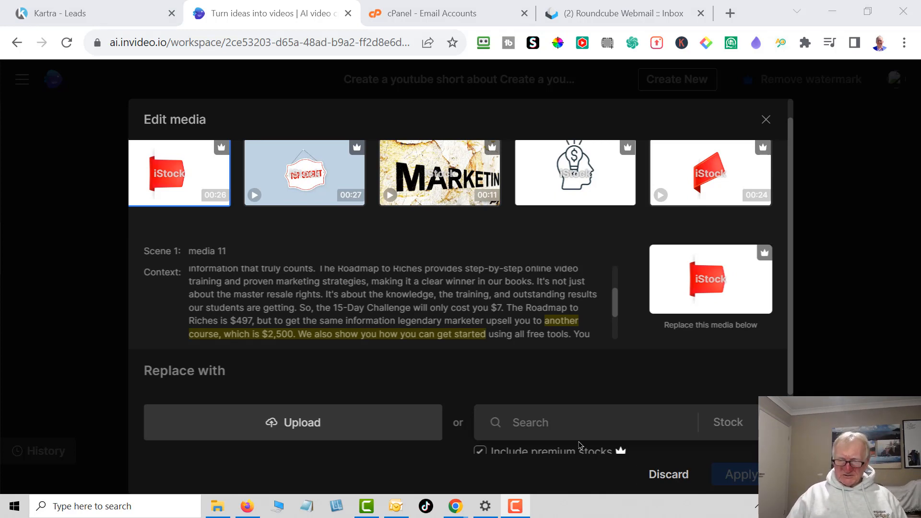
click(763, 423)
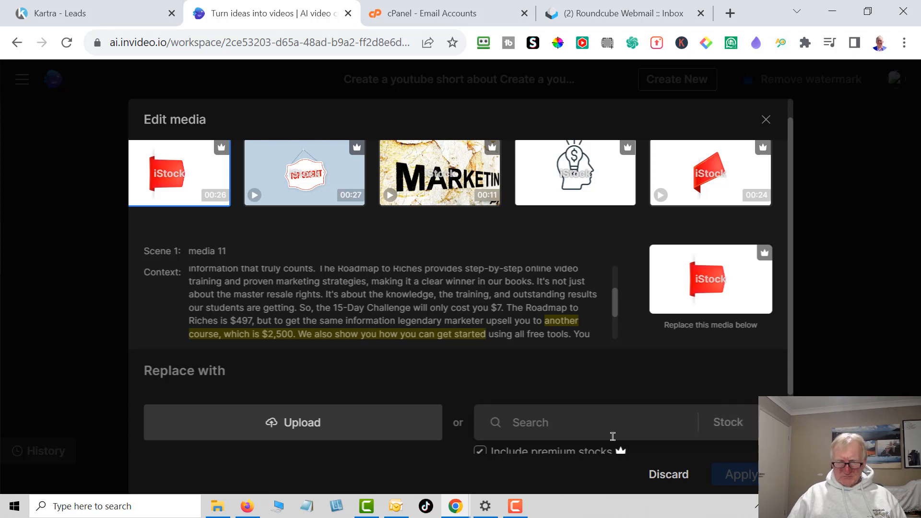
click(535, 422)
text(ma)
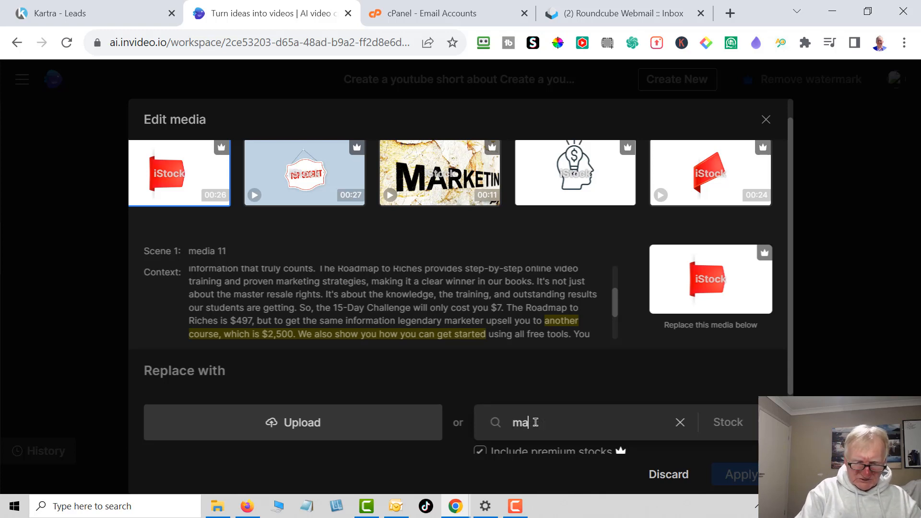
text(ster resell)
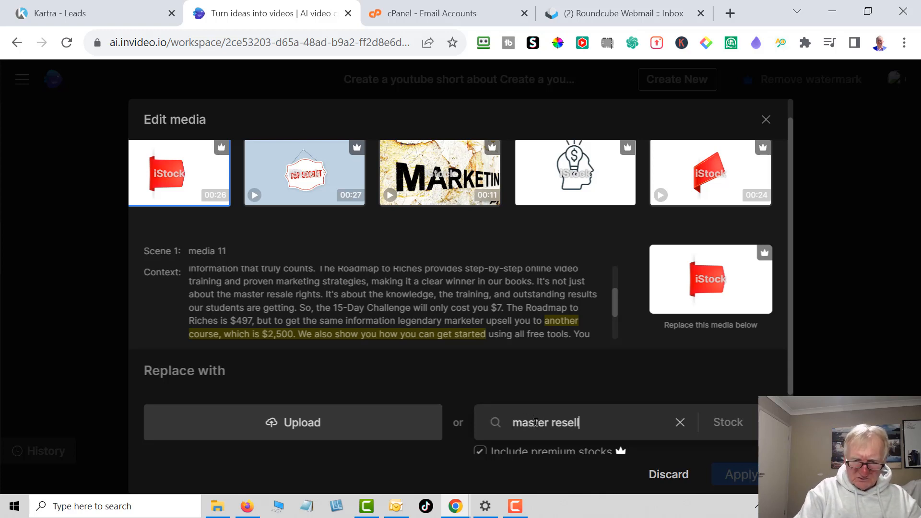
text( rights)
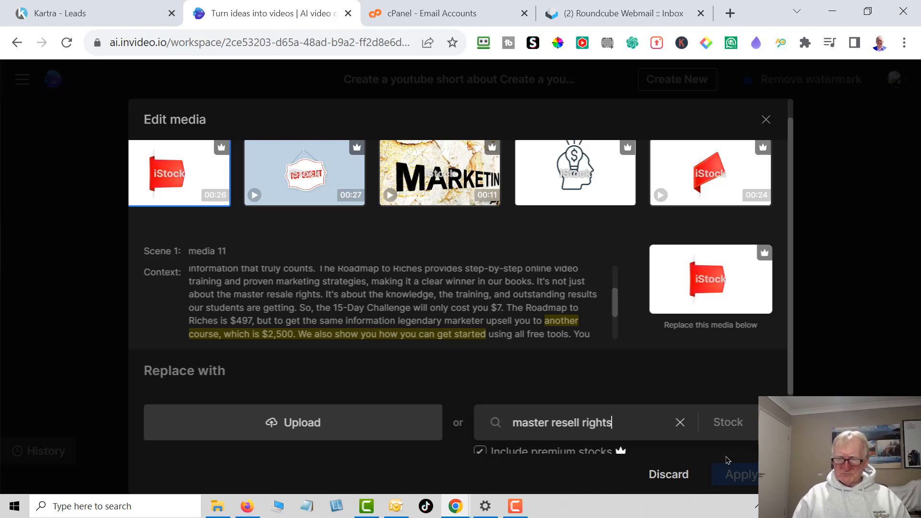
key(Return)
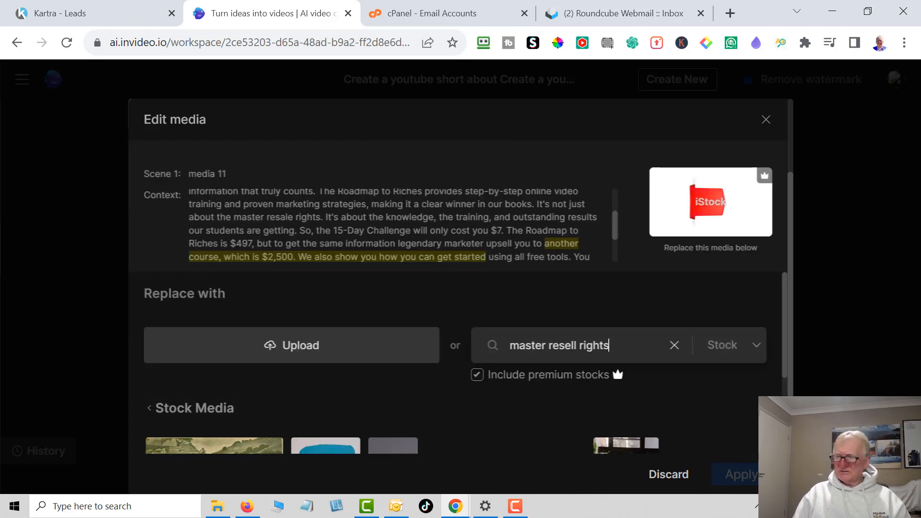
- Replace media 11 with the stock photo of hands beside an open laptop and apply the media change
scroll(751, 388, down, 1)
scroll(745, 414, down, 2)
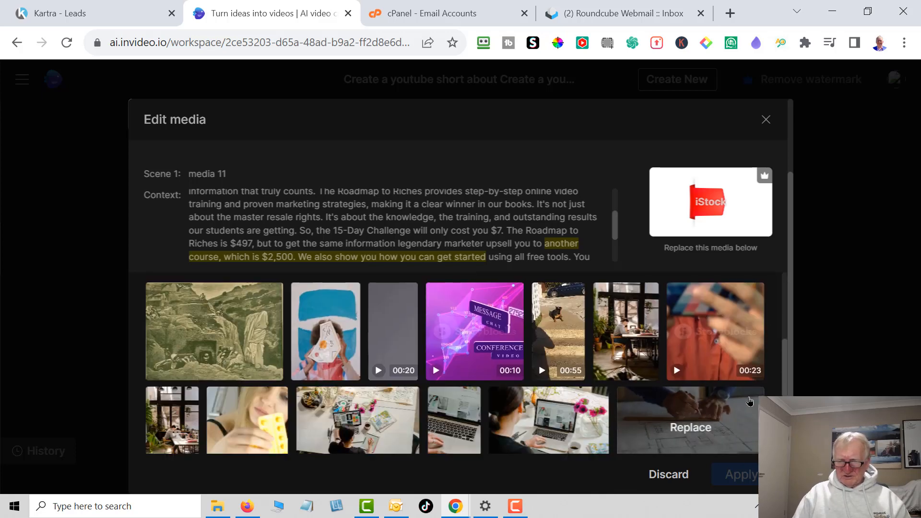
scroll(748, 405, down, 2)
scroll(681, 432, down, 2)
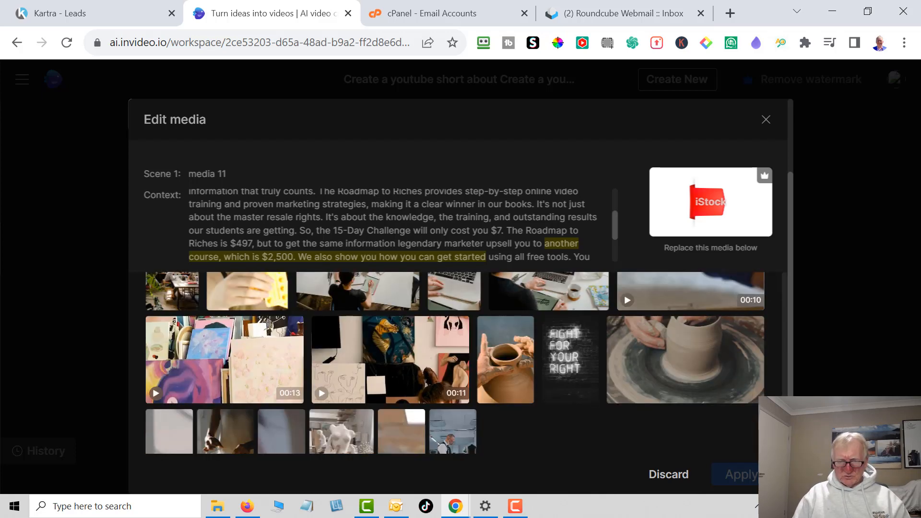
scroll(458, 297, down, 1)
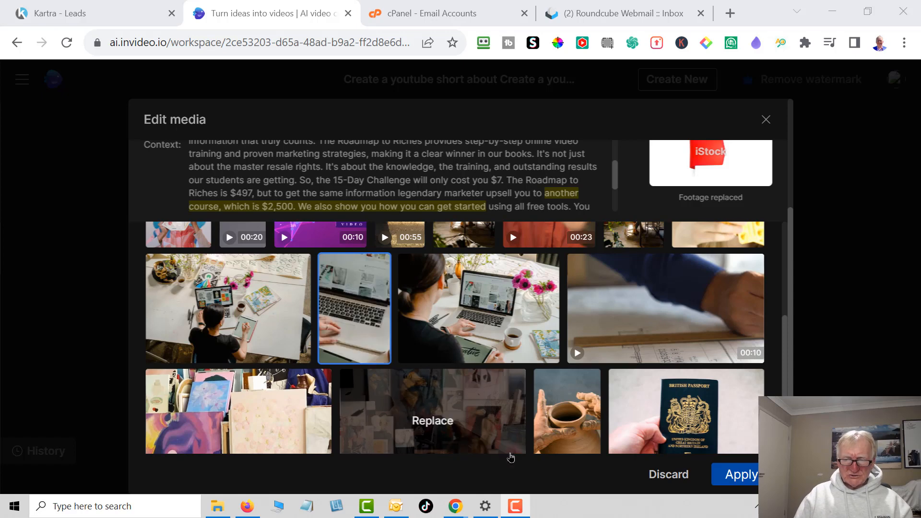
click(740, 475)
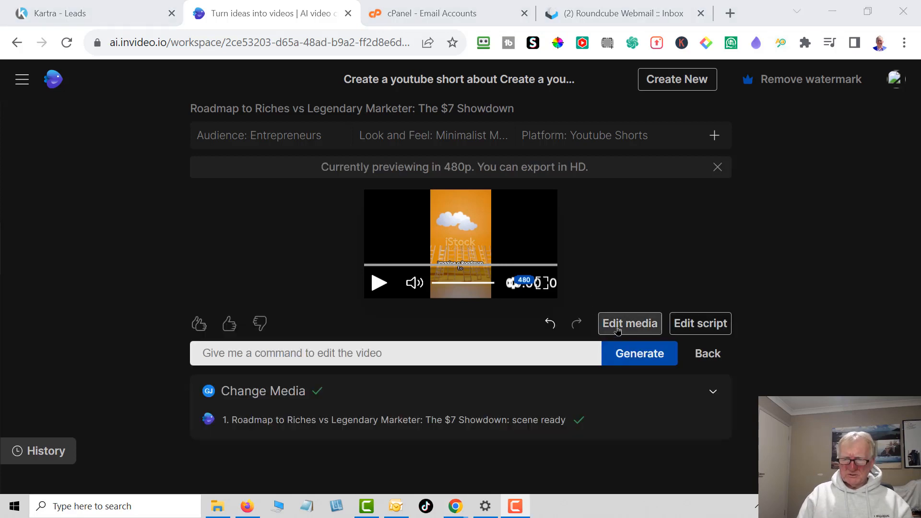
- Replace the "proven marketing strategies" clip in scene 1 with the arm-wrestling men photo from a "15 day challenge" stock search
click(618, 324)
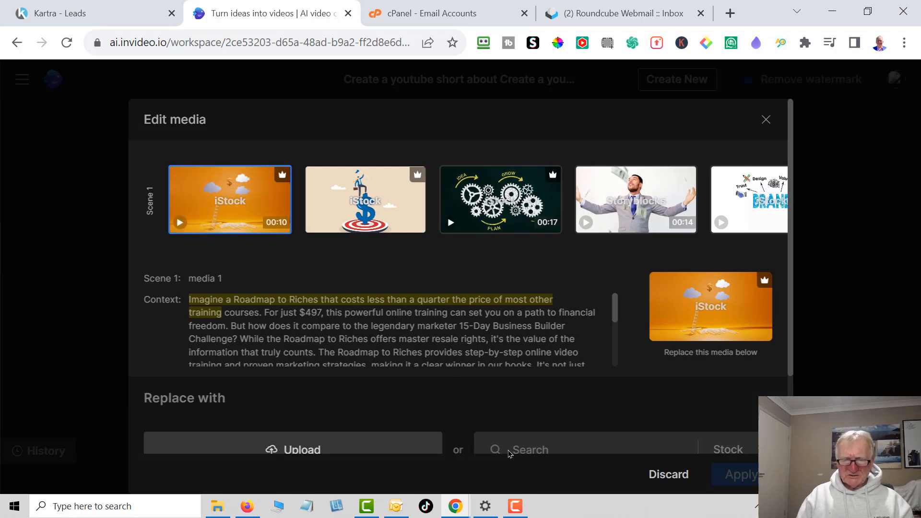
scroll(510, 451, down, 2)
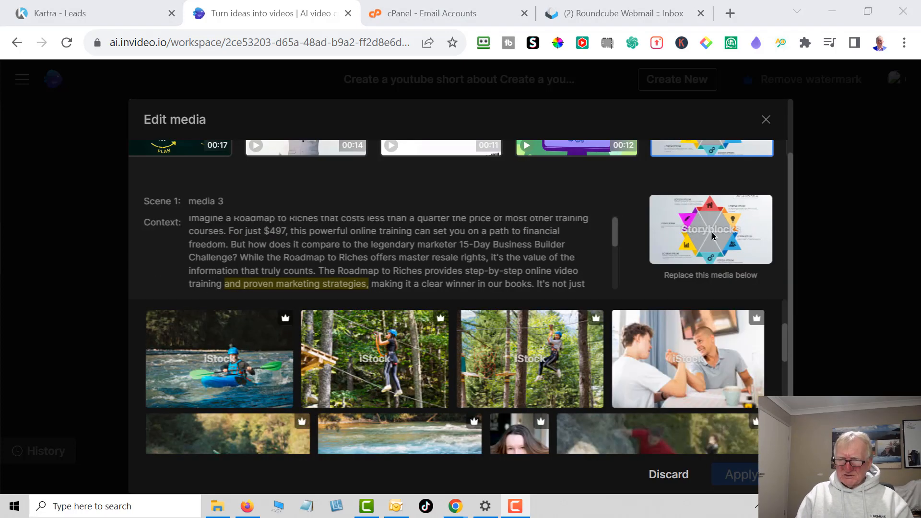
click(710, 360)
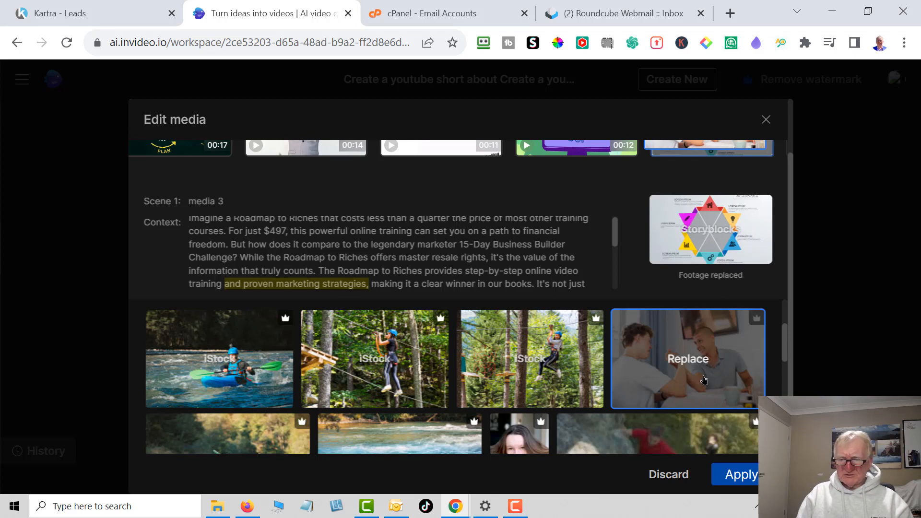
scroll(704, 380, up, 3)
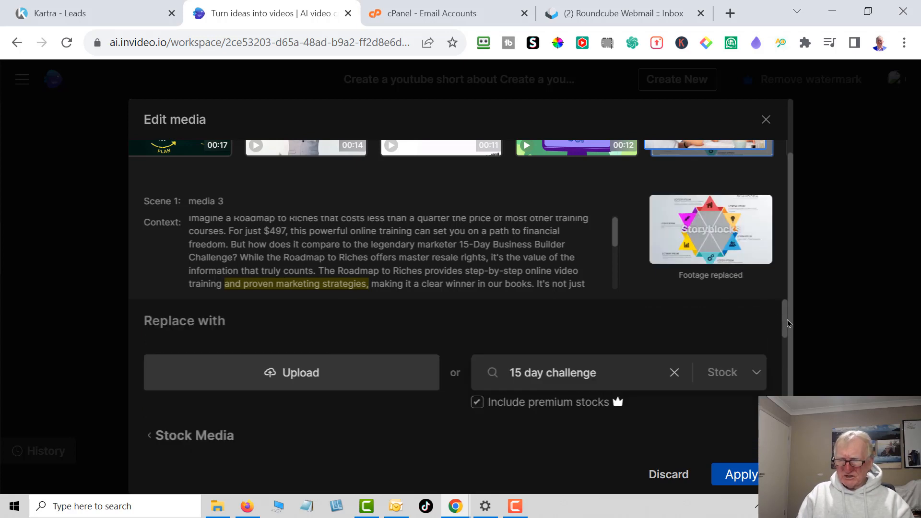
scroll(784, 314, up, 2)
- Select the red ribbon clip following the arm-wrestling photo and bring up its replacement options
click(769, 200)
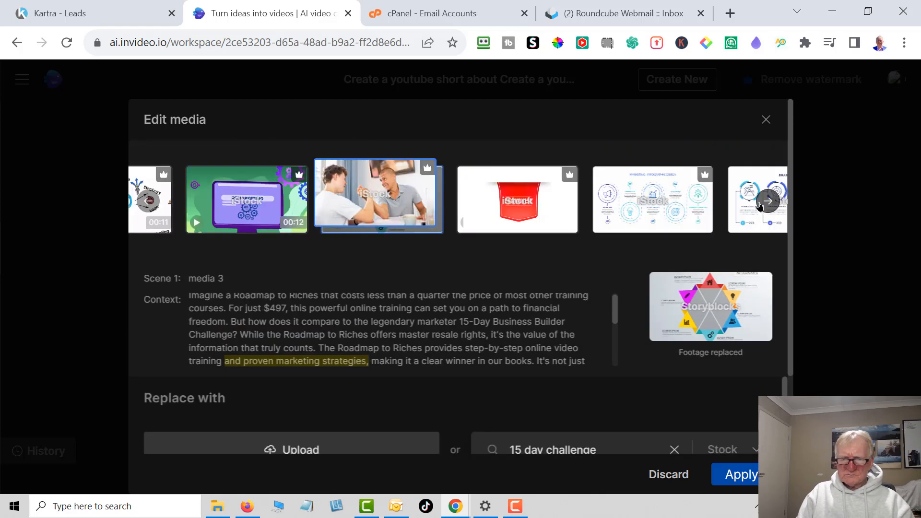
click(538, 206)
scroll(612, 379, down, 2)
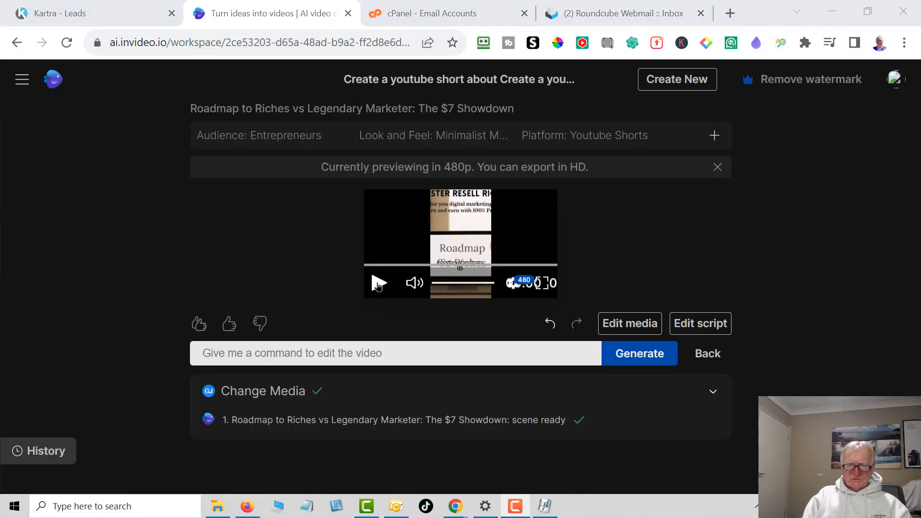
- Play the video with the replaced media, including a full-screen replay from the start
click(378, 284)
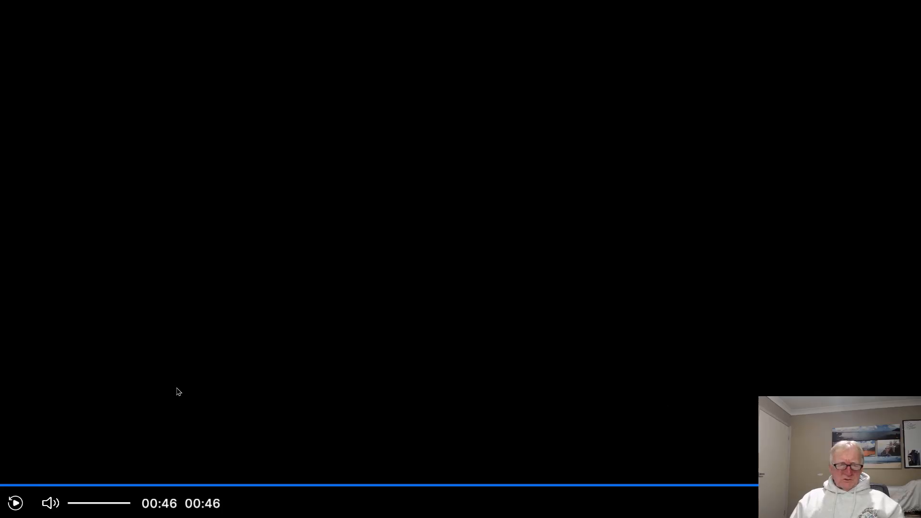
click(15, 502)
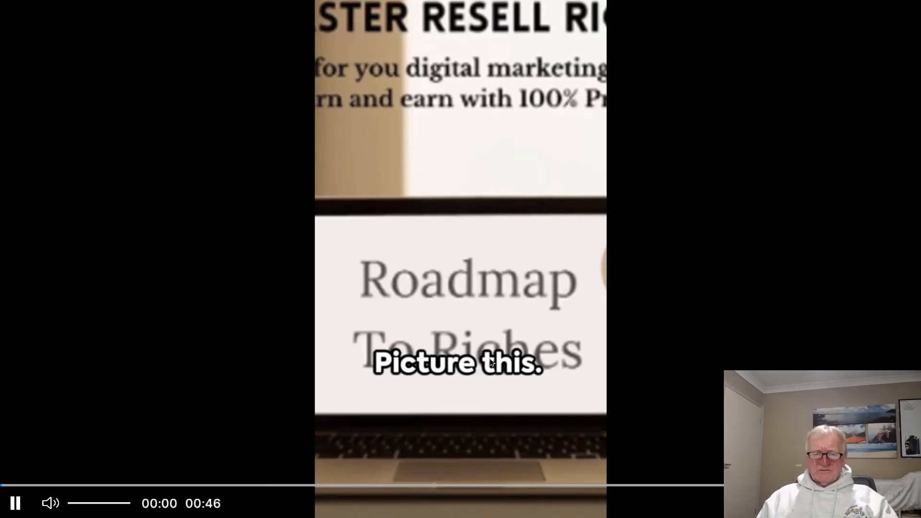